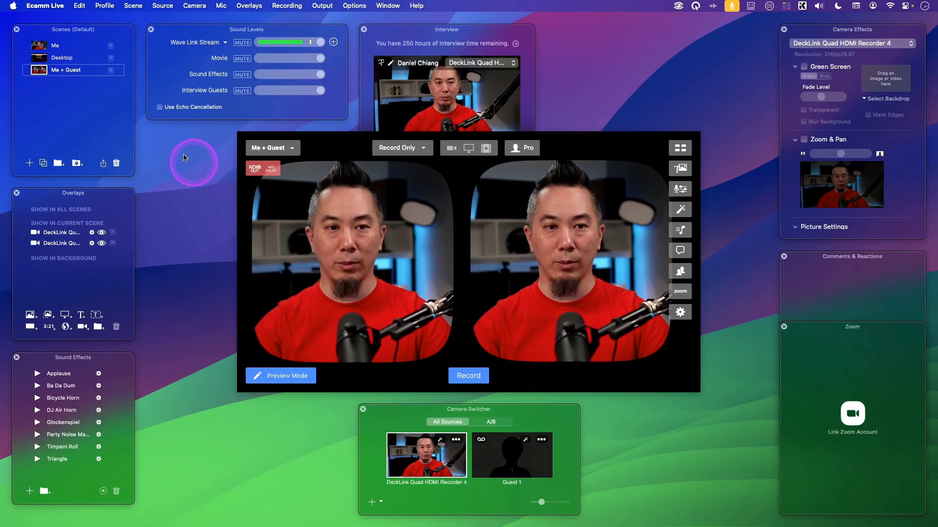
Step: Create a new scene named Main 1 and set its source to Blank
left_click(29, 162)
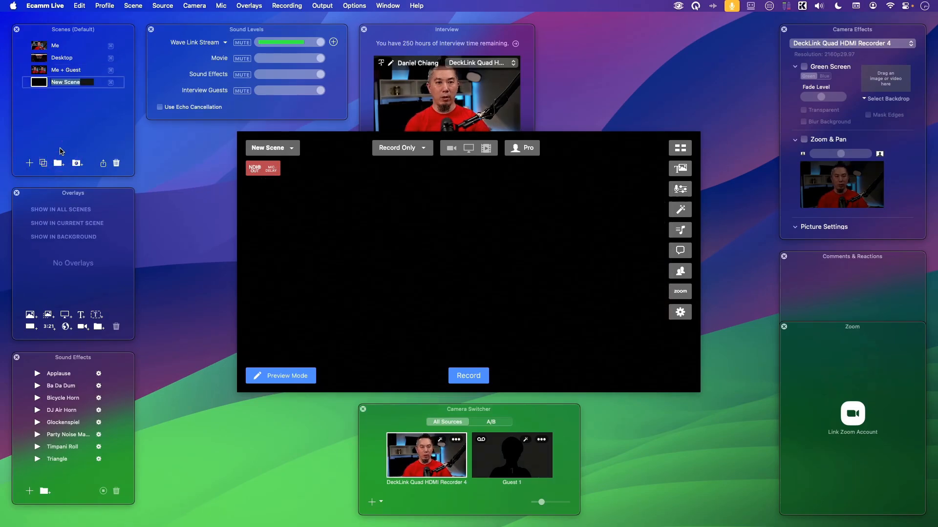
type("Main 1")
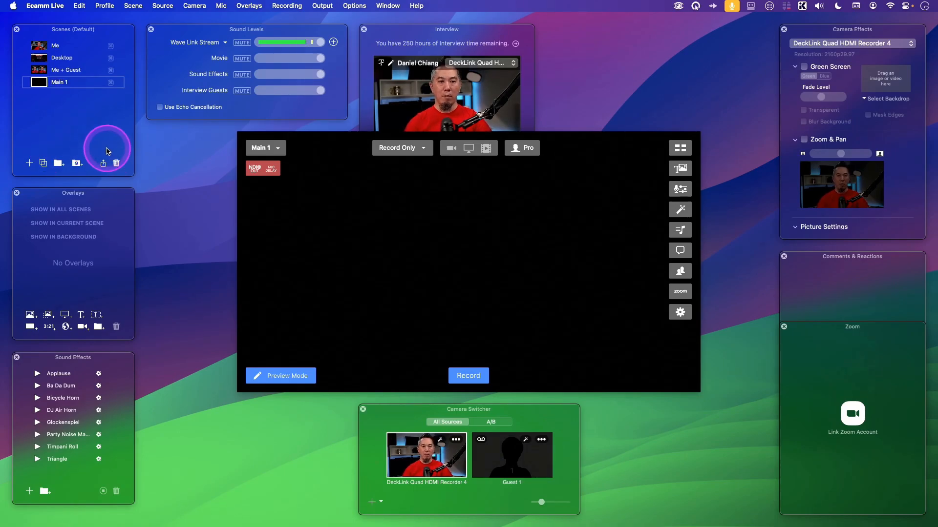
left_click(452, 149)
left_click(161, 6)
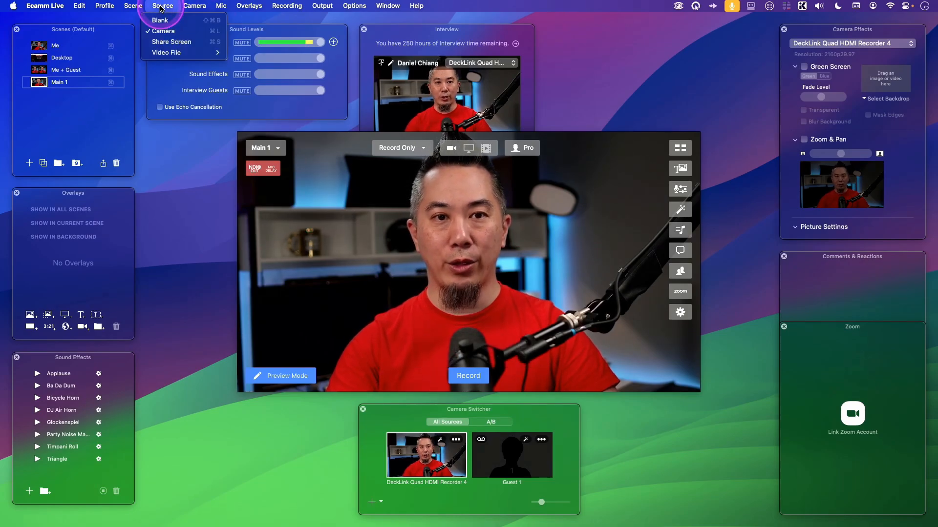
left_click(160, 20)
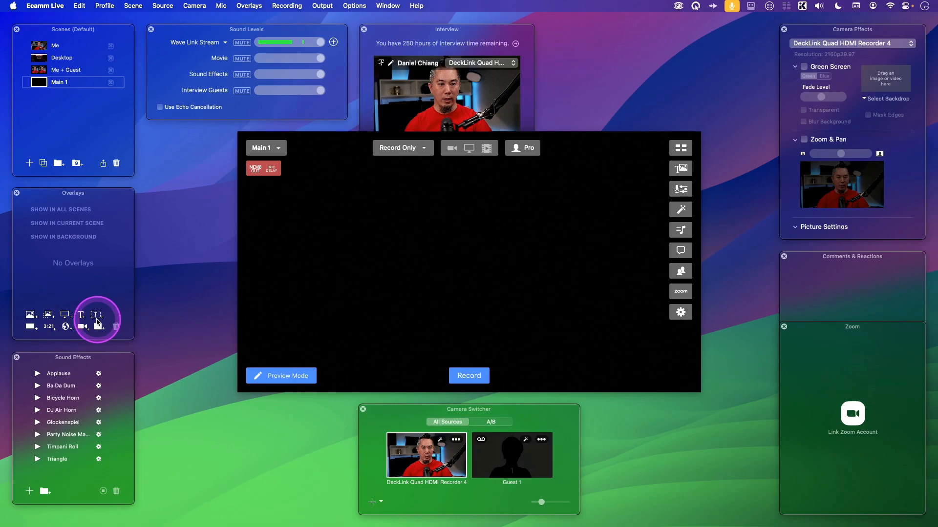
Step: Add a camera overlay to the Main 1 scene, enlarge it and move it up in the frame
left_click(83, 326)
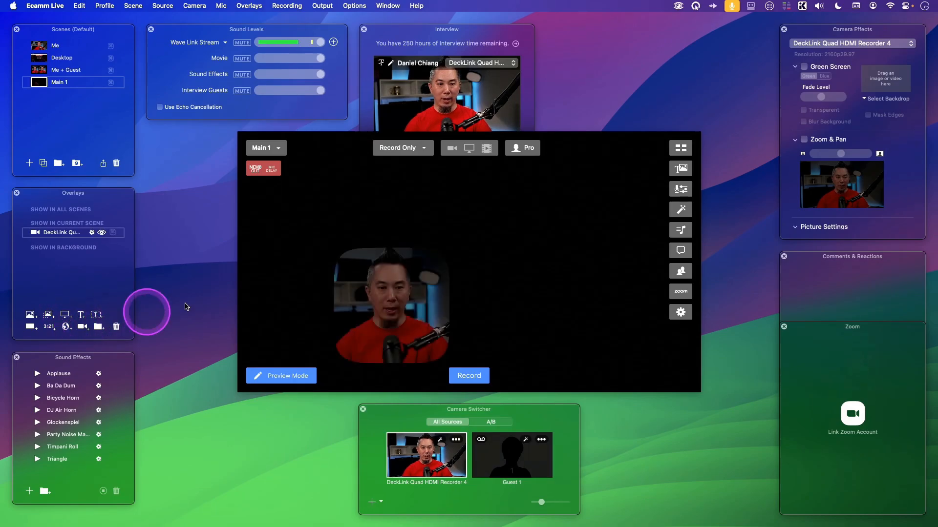
left_click_drag(443, 308, 496, 366)
left_click_drag(363, 276, 357, 247)
Step: Set the camera overlay's shape to Custom and widen it into a landscape rounded rectangle, repositioning it in the frame
left_click(325, 259)
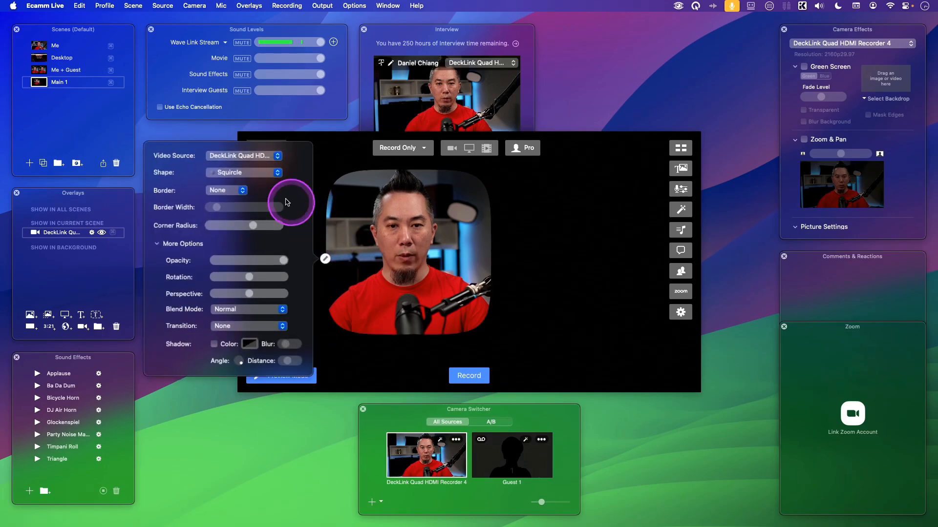
left_click(245, 172)
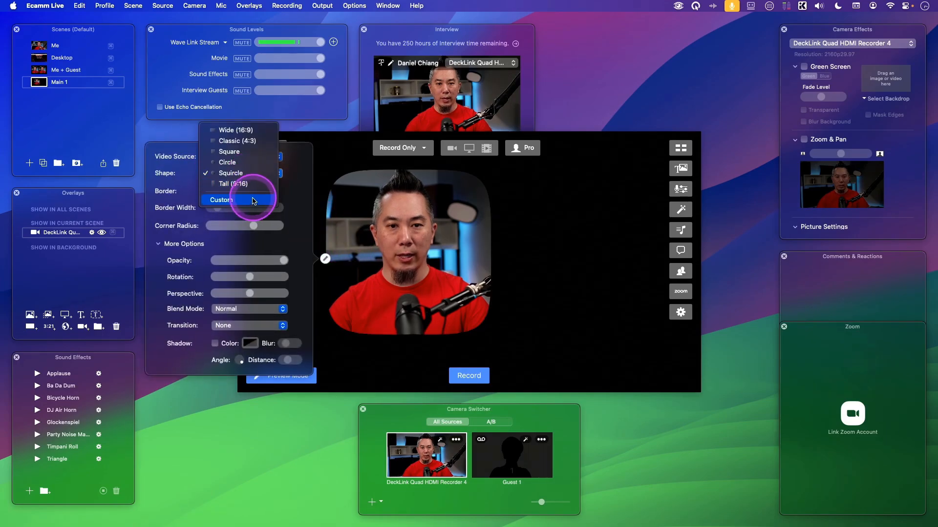
left_click(236, 198)
left_click(427, 255)
left_click_drag(467, 317, 639, 323)
mouse_move(599, 297)
left_mouse_down()
mouse_move(588, 306)
mouse_move(595, 293)
left_mouse_up()
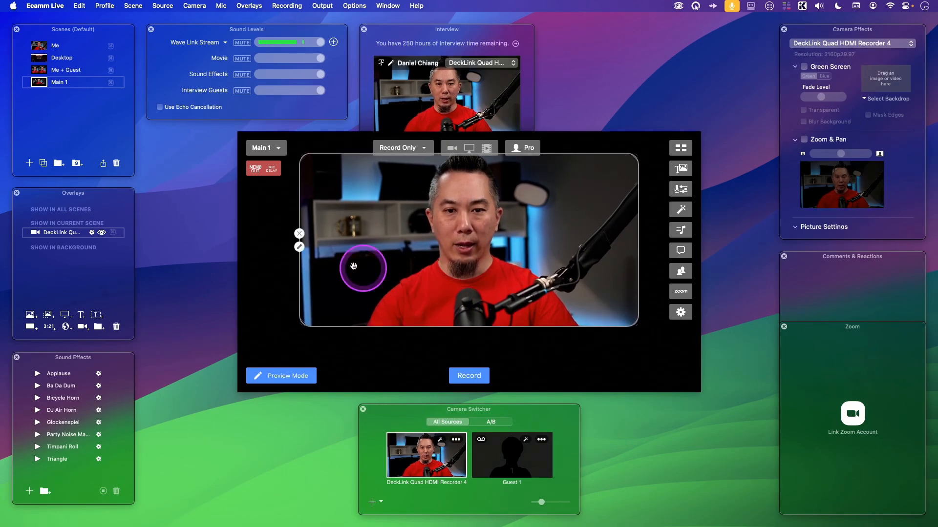
Step: Add image background.png as an overlay behind the camera overlay, and enlarge the camera overlay so only a border of background shows
left_click(30, 316)
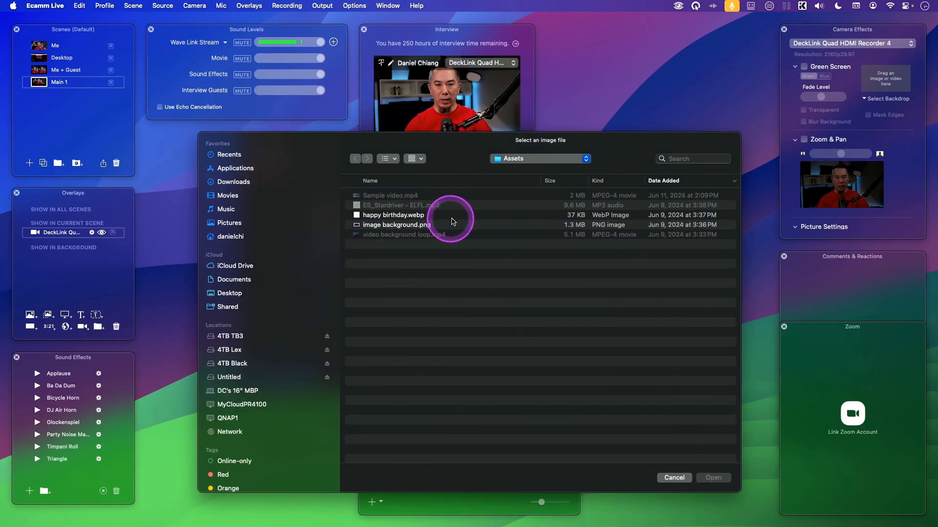
double_click(468, 227)
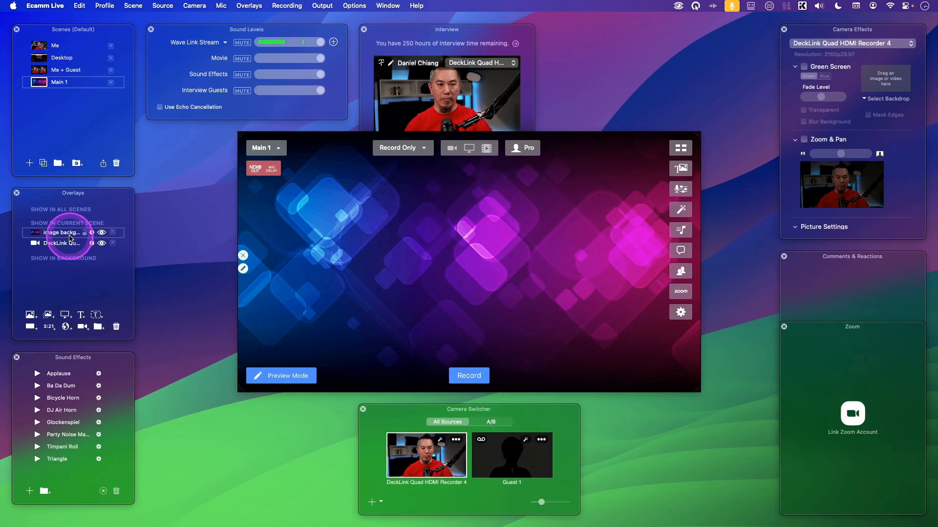
left_click_drag(72, 249, 71, 250)
left_click_drag(496, 271, 465, 264)
left_click_drag(607, 318, 629, 322)
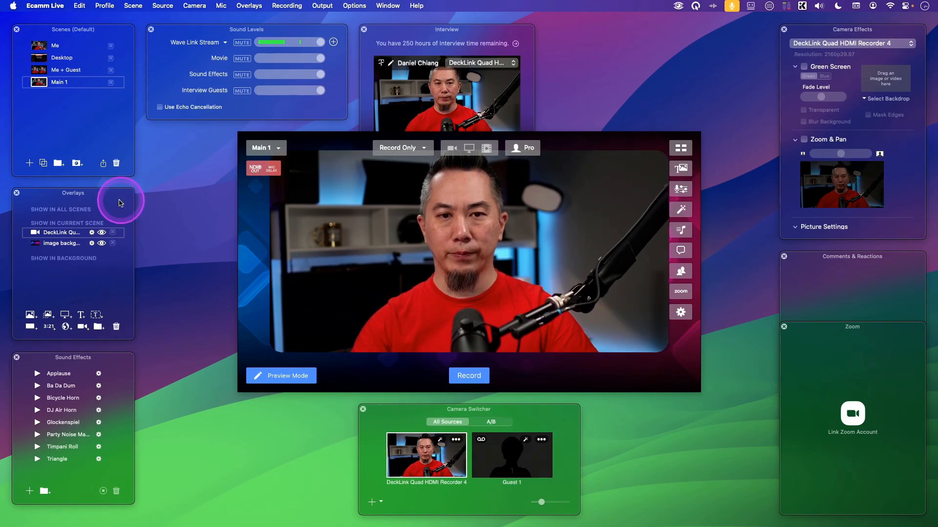
Step: Compare the Me and Main 1 scenes and the overlays each one contains
left_click(39, 47)
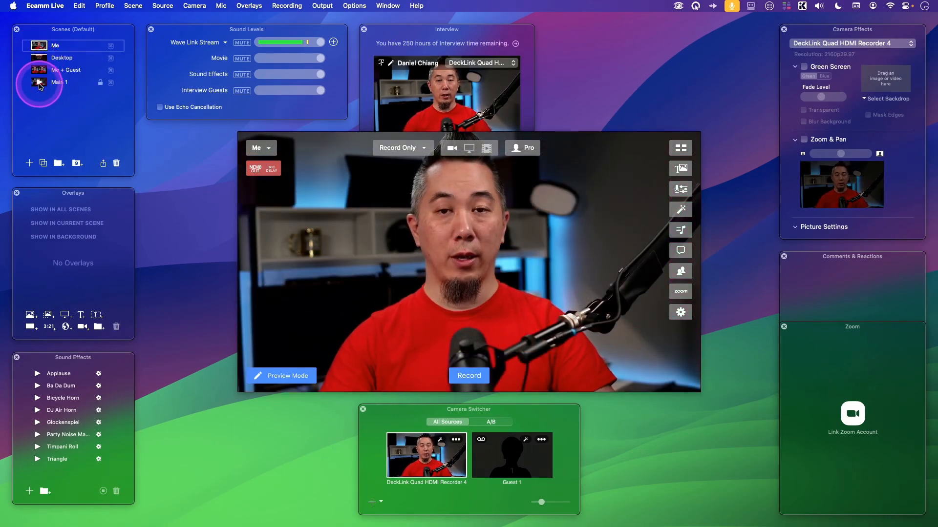
left_click(39, 83)
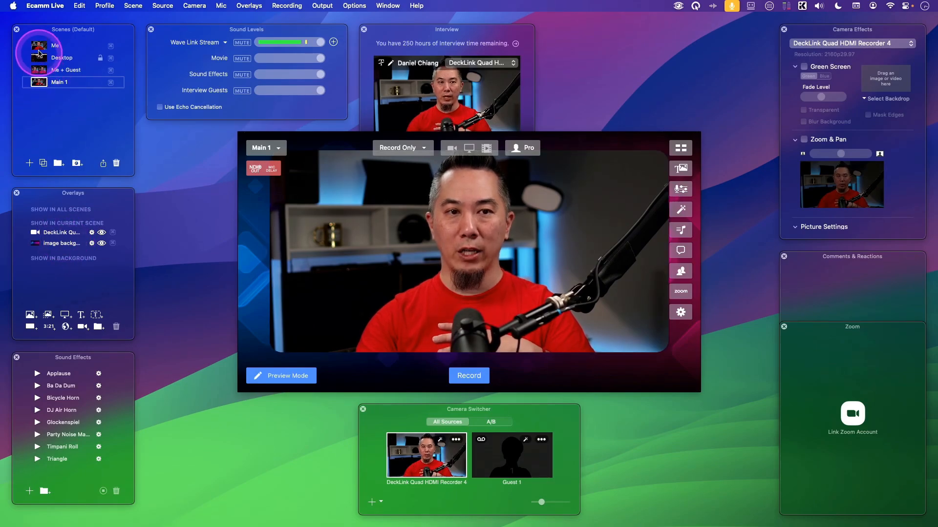
left_click(42, 46)
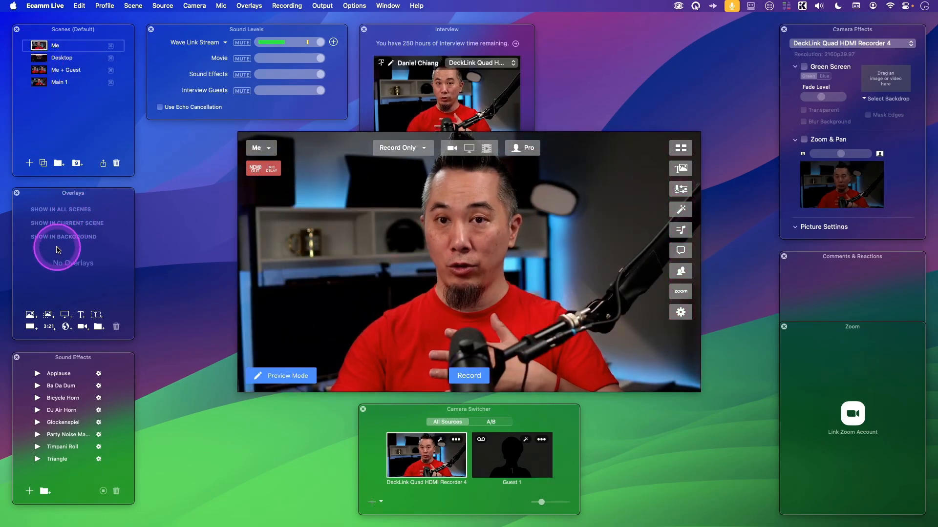
left_click(40, 84)
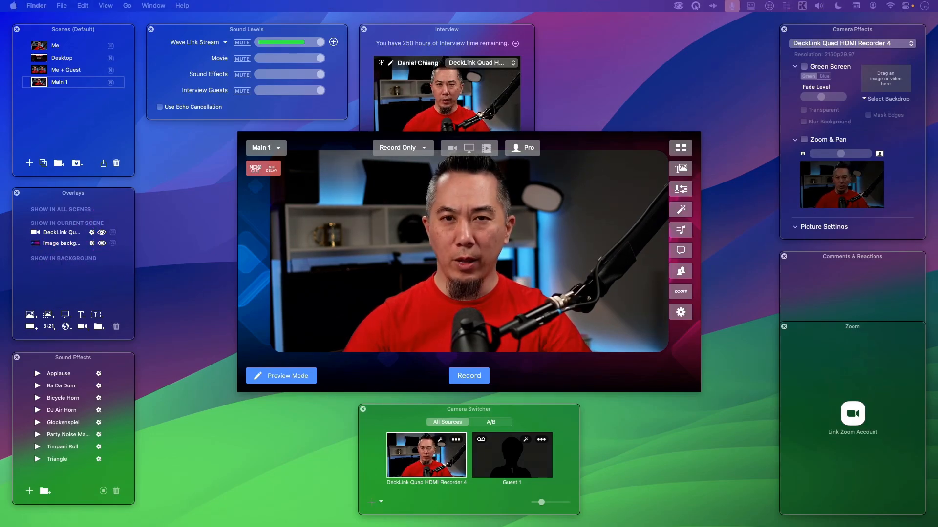
Step: Move the Finder window clear of the overlays and lock the background image overlay in the Main 1 scene
left_click_drag(540, 132, 651, 66)
left_click(320, 143)
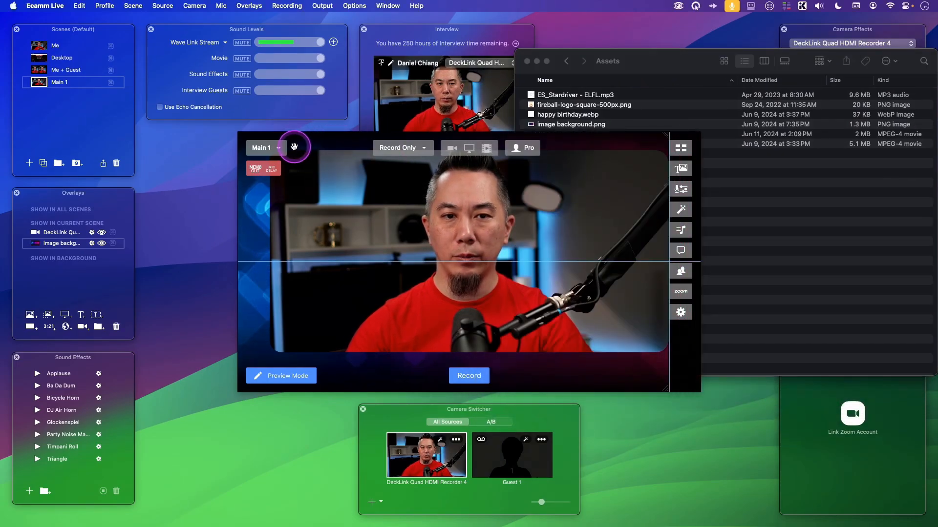
right_click(328, 147)
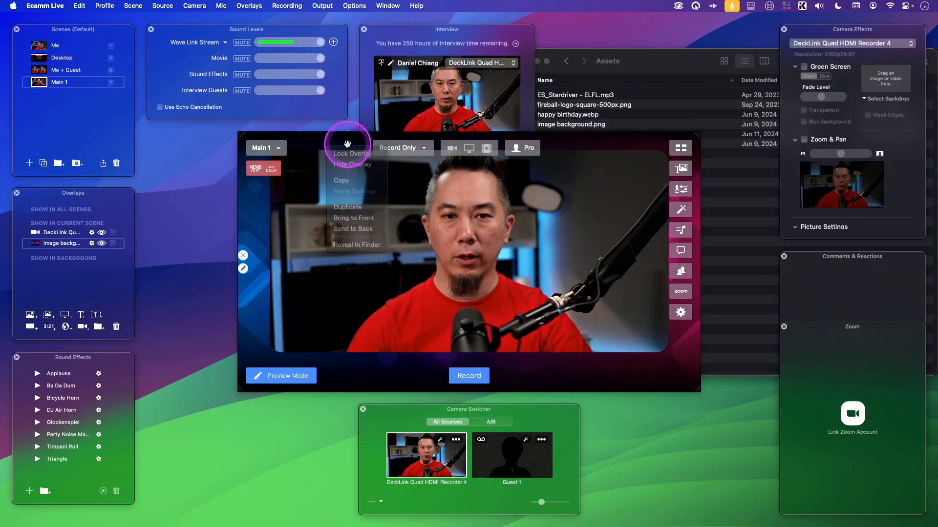
left_click(347, 153)
Step: Add fireball-logo-square-500px.png from the Assets folder in Finder as an overlay and set it to show in all scenes
left_click(718, 178)
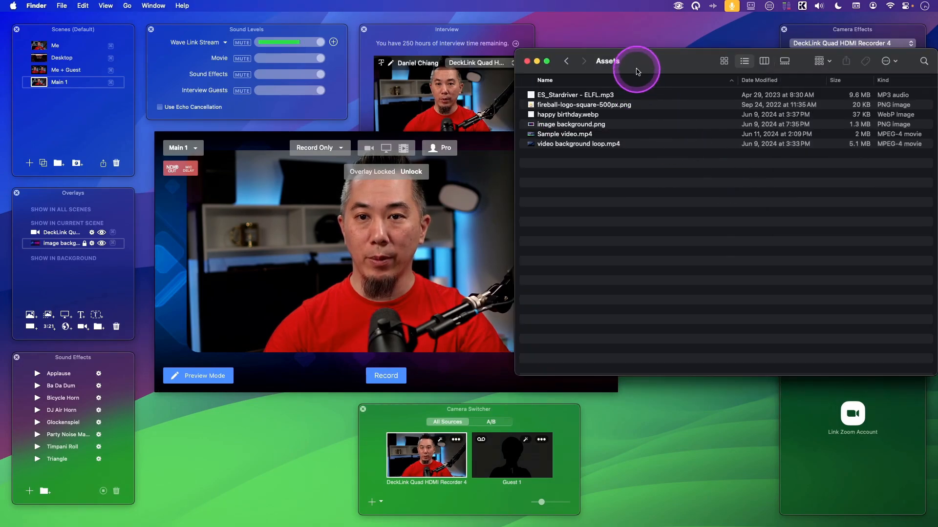
left_click(562, 105)
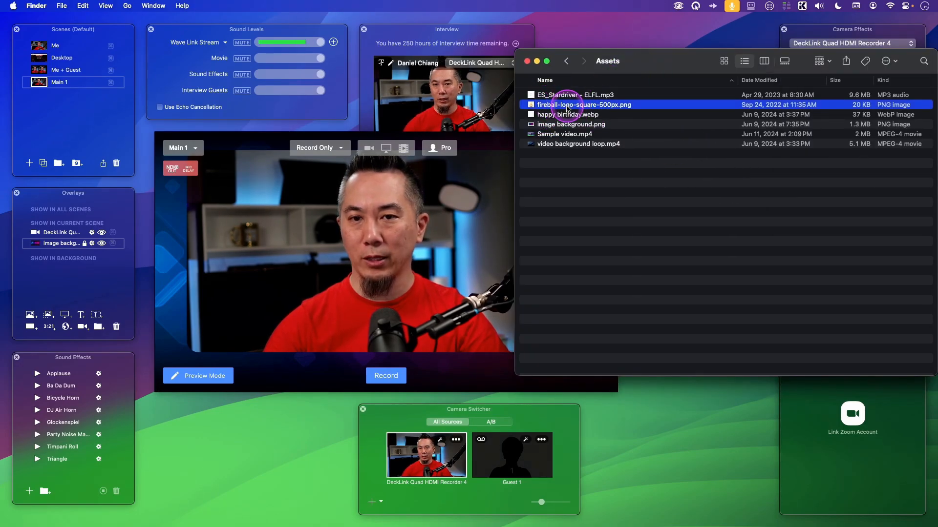
left_click_drag(567, 109, 288, 269)
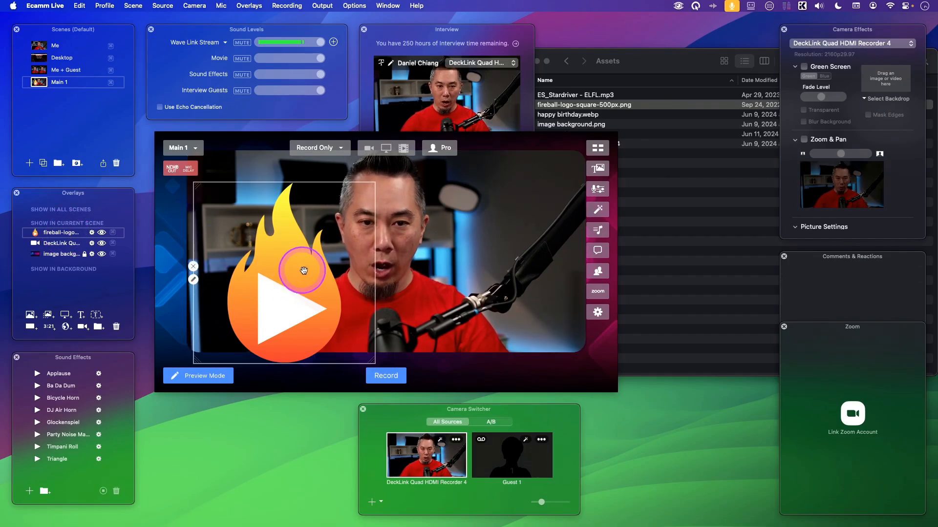
left_click(231, 256)
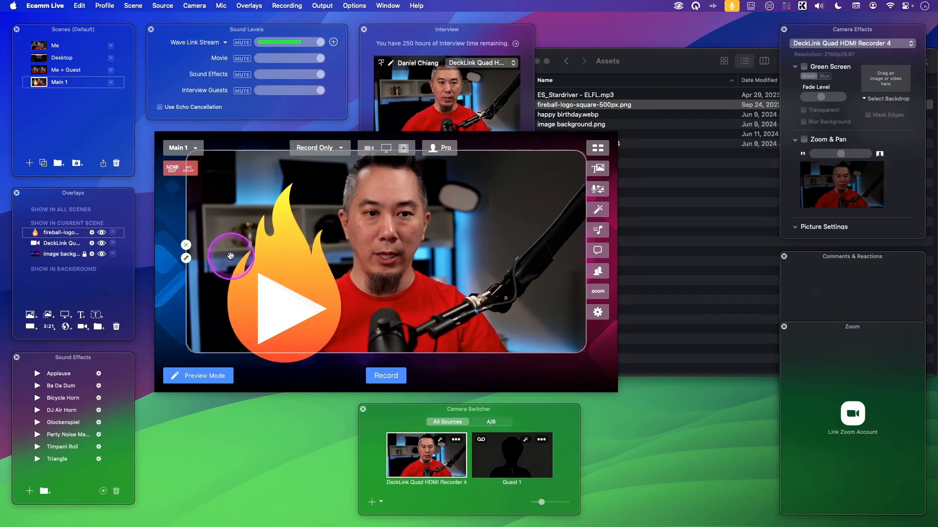
left_click(63, 237)
left_click_drag(63, 232, 67, 217)
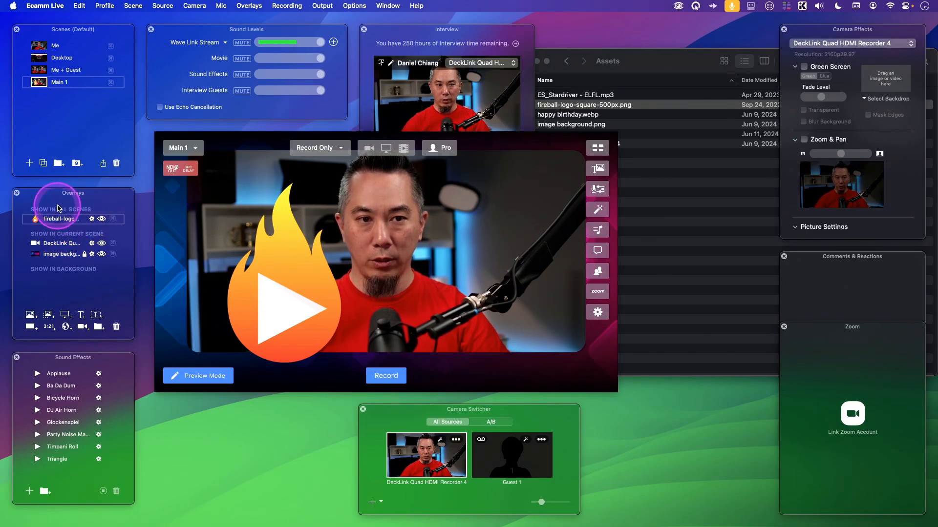
Step: In the Me + Guest scene, shrink the fireball logo and place it in the upper-right corner of the frame
left_click(42, 58)
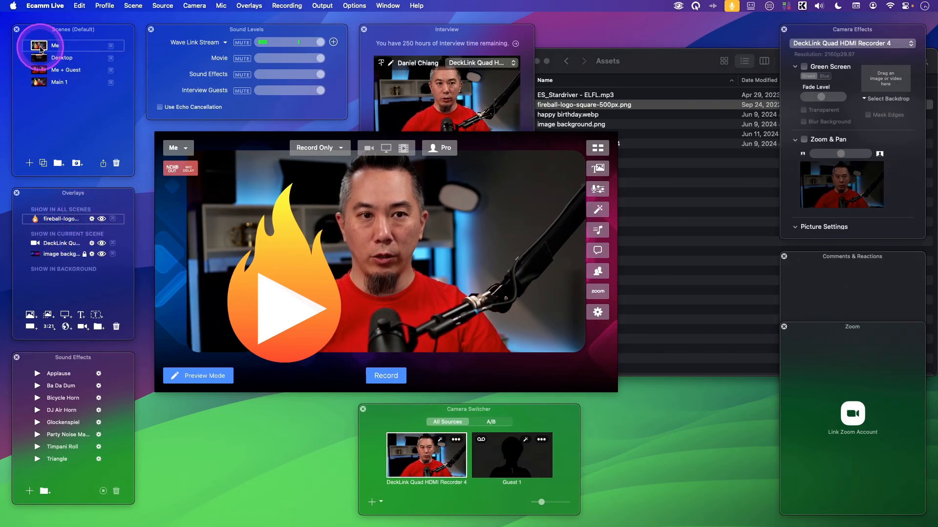
left_click(41, 70)
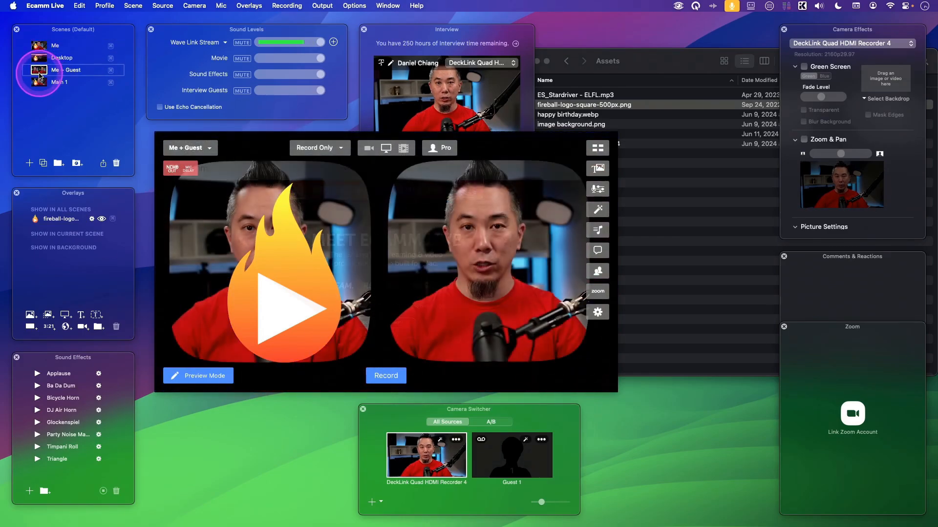
left_click(40, 46)
left_click(41, 70)
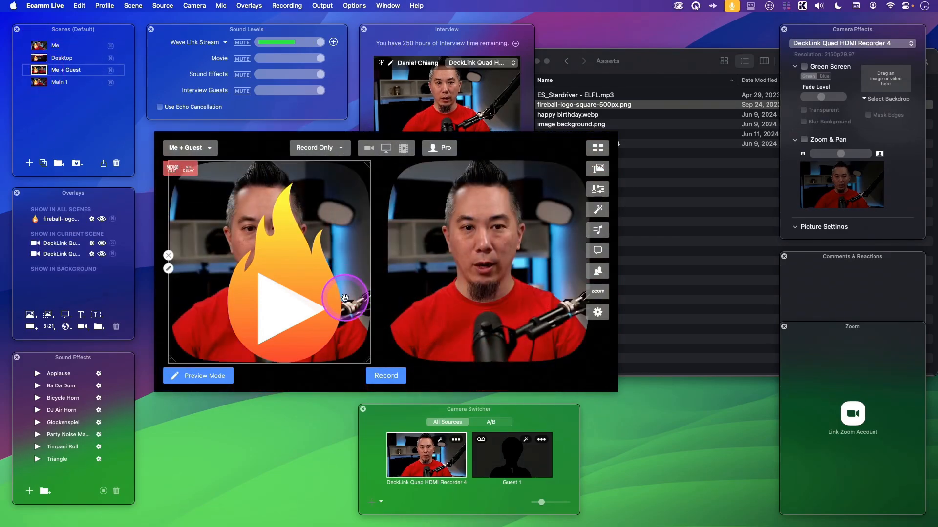
left_click(301, 278)
left_click_drag(300, 278, 592, 162)
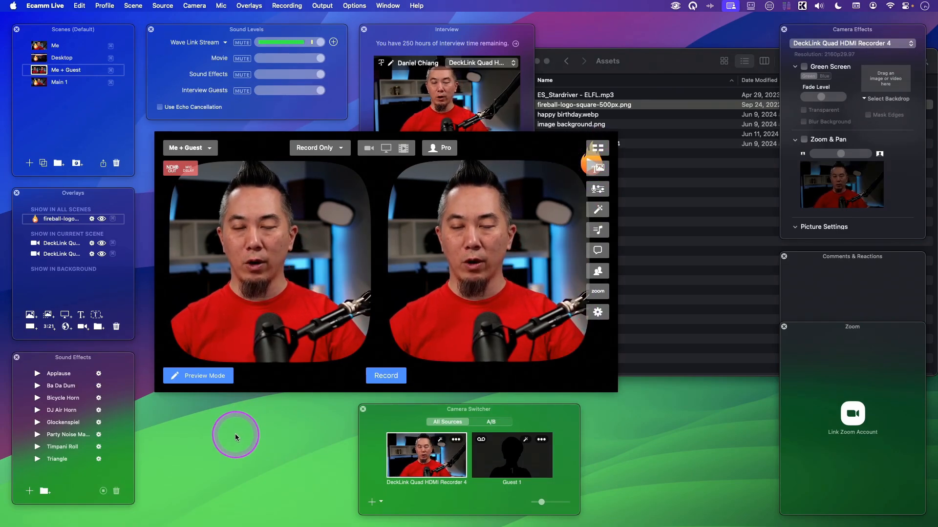
Step: In the Main 1 scene, unlock the background image overlay and move it to the Show in Background group
left_click(36, 81)
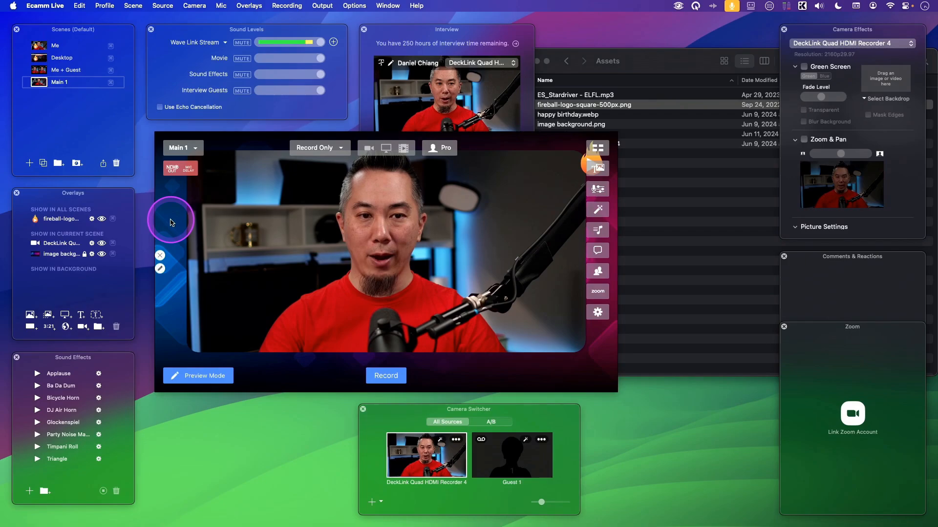
left_click_drag(170, 218, 181, 245)
left_click(414, 209)
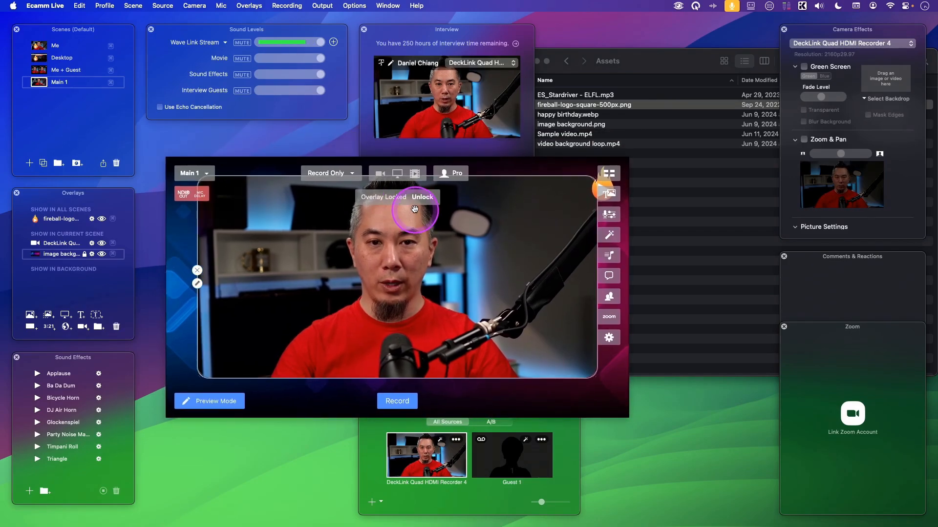
left_click_drag(243, 227, 194, 259)
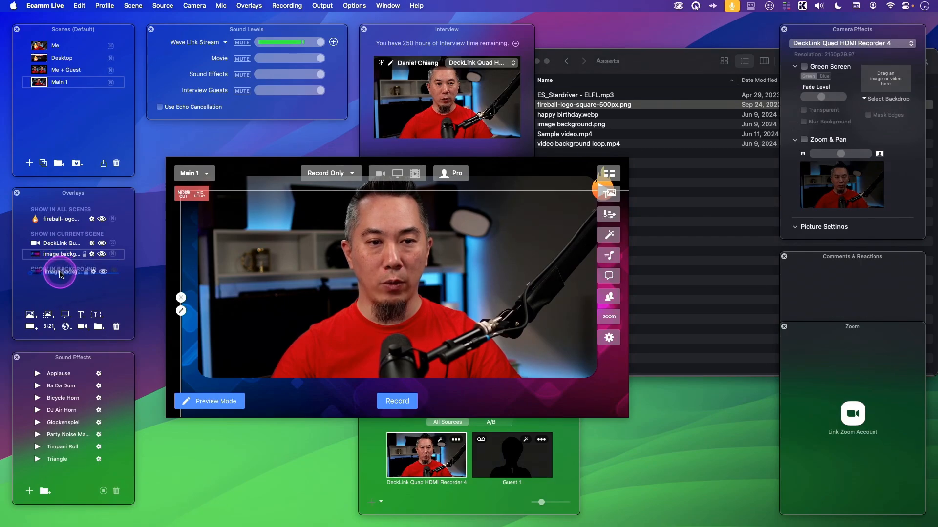
left_click_drag(59, 273, 60, 269)
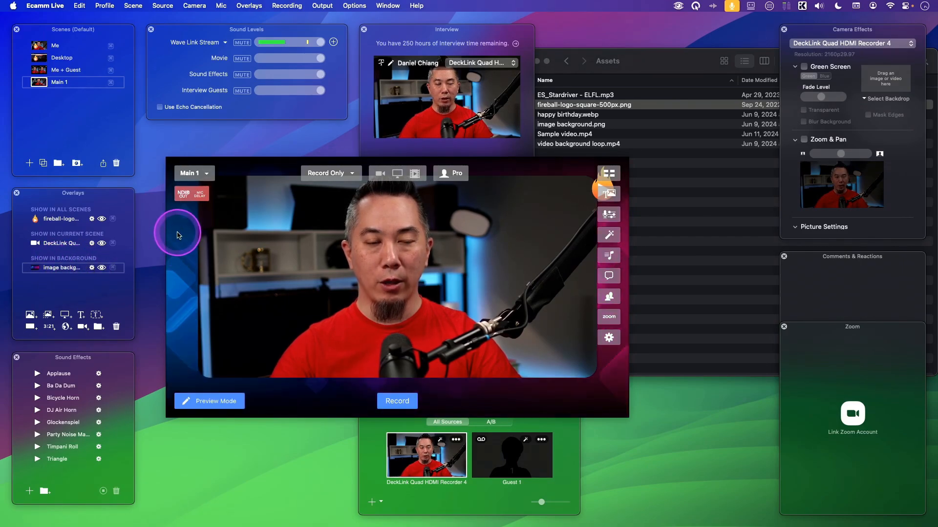
left_click_drag(177, 236, 169, 222)
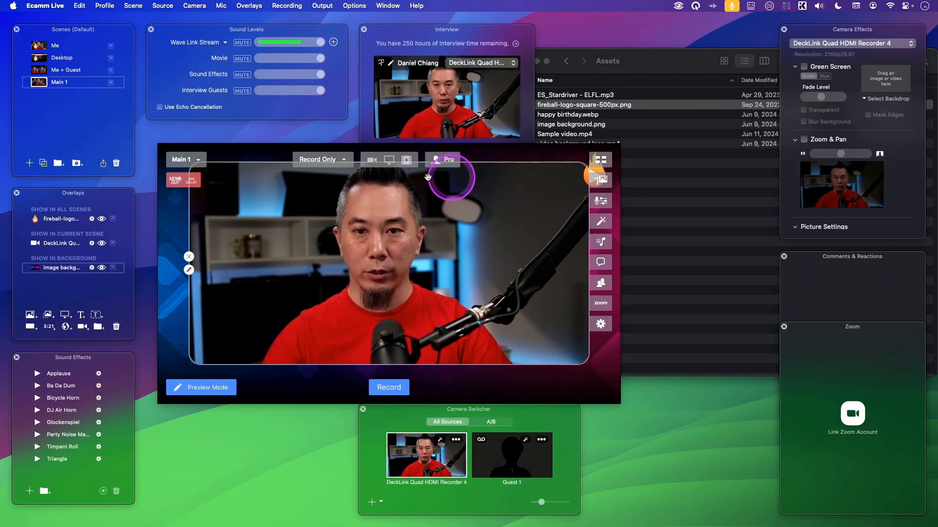
Step: Create another scene and add the DeckLink Quad HDMI Recorder 4 camera as a small overlay in the frame's lower-left corner
left_click(29, 164)
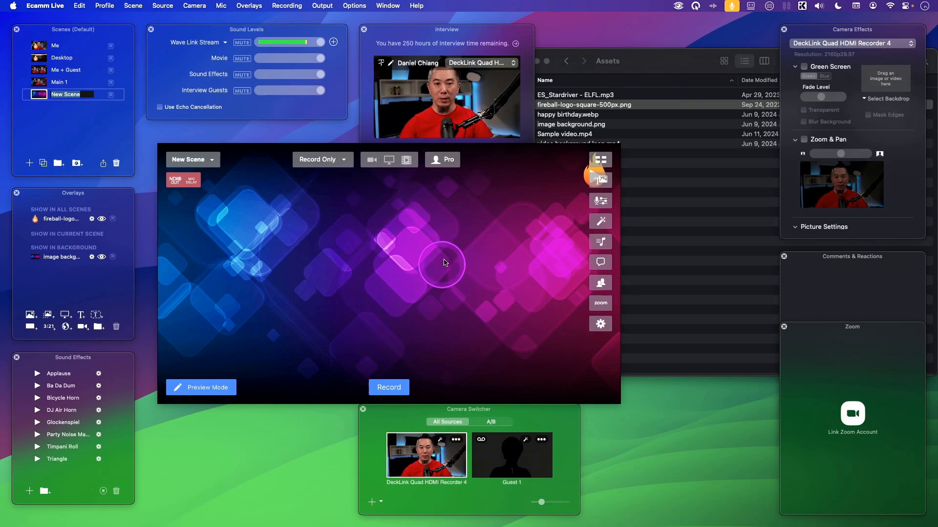
left_click_drag(414, 458, 459, 313)
left_click_drag(262, 203, 467, 298)
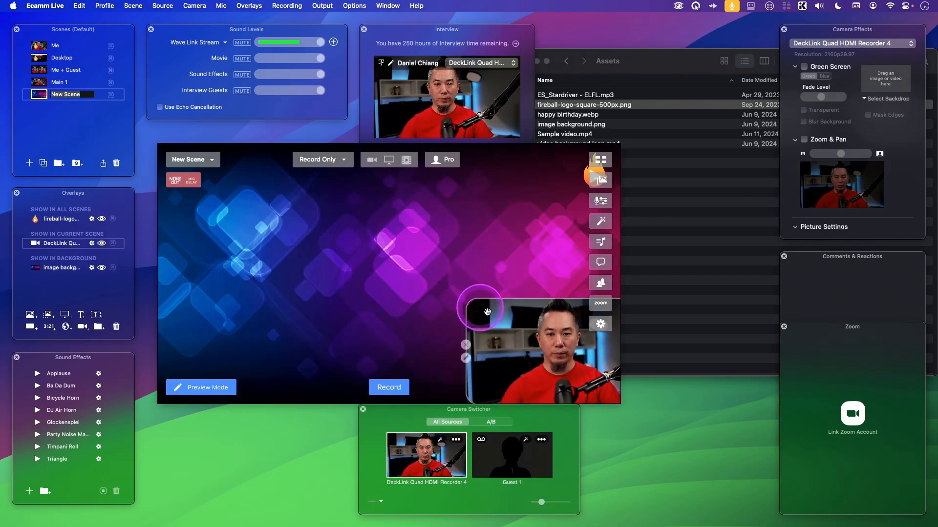
left_click_drag(545, 329, 244, 321)
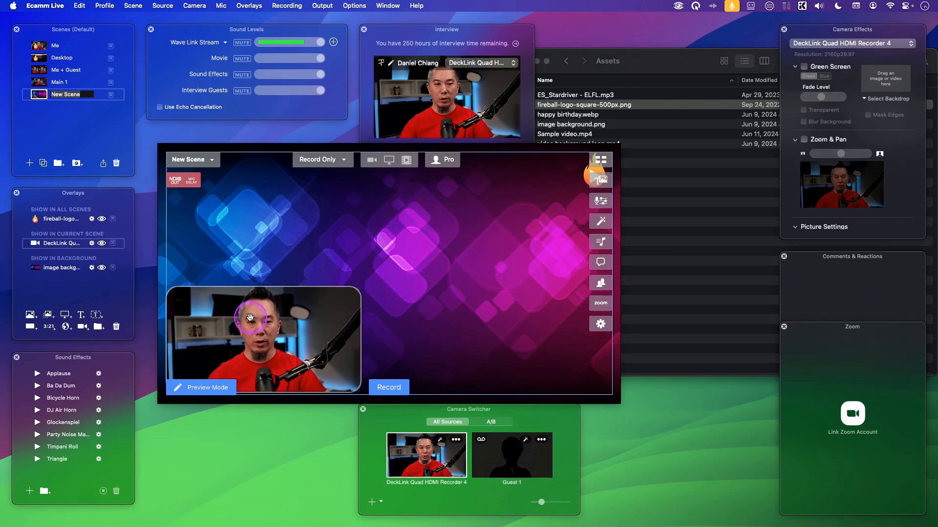
Step: Switch between the Main 1 scene and the new scene to check the shared background
left_click(38, 82)
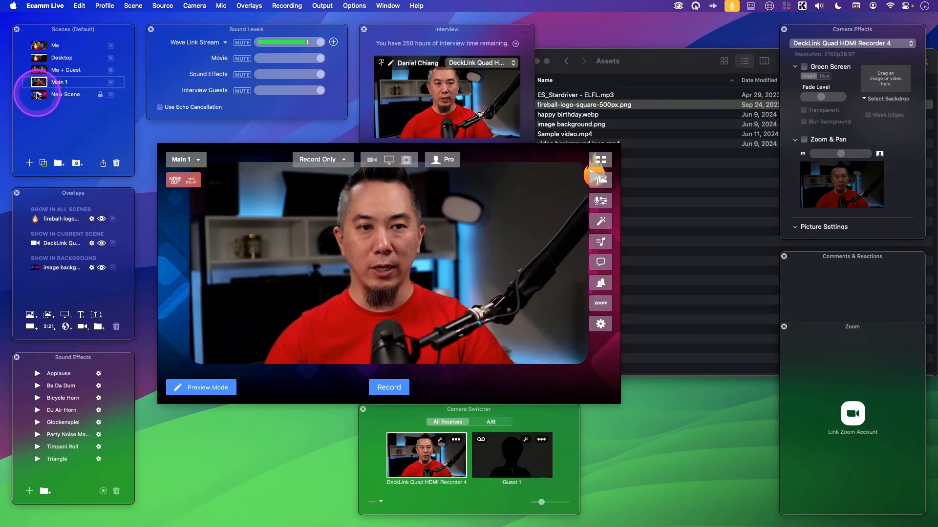
left_click(39, 94)
left_click(39, 83)
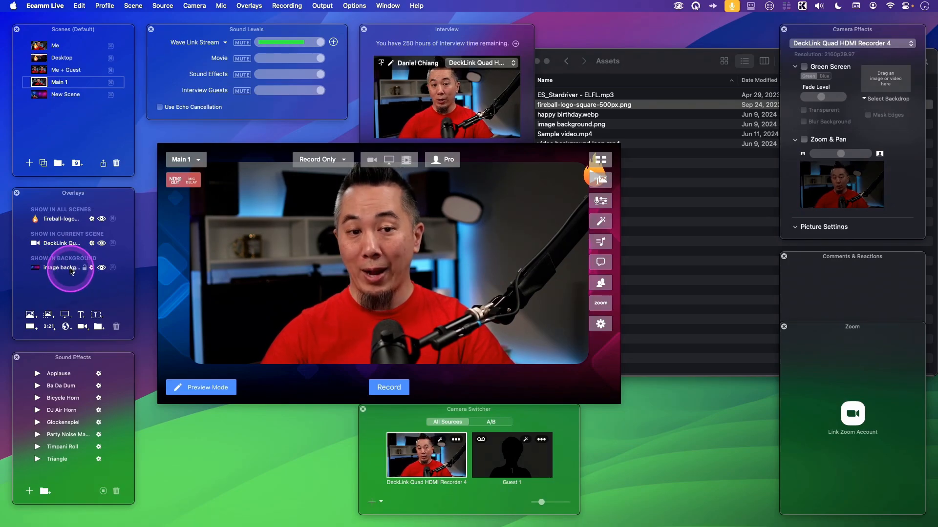
Step: Add video background loop.mp4 from the Assets folder in Finder to the Show in Background overlays
left_click(686, 233)
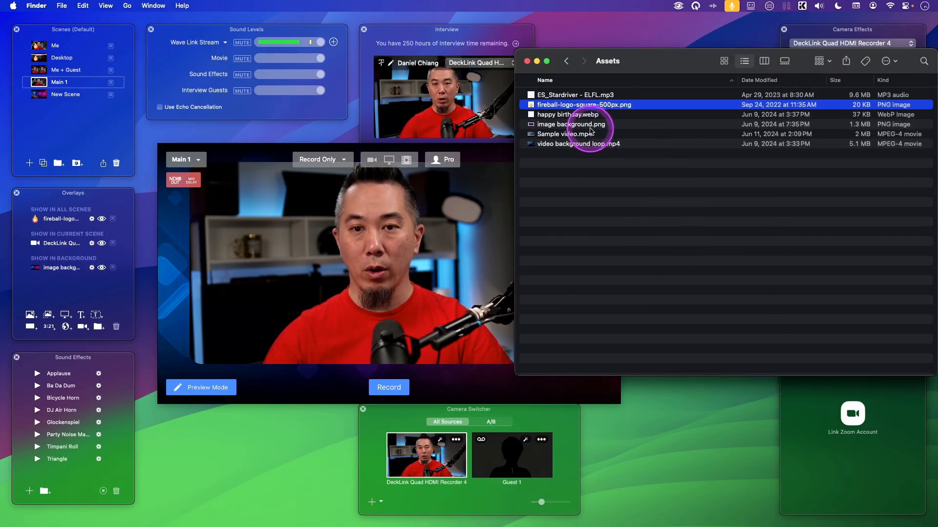
left_click(601, 144)
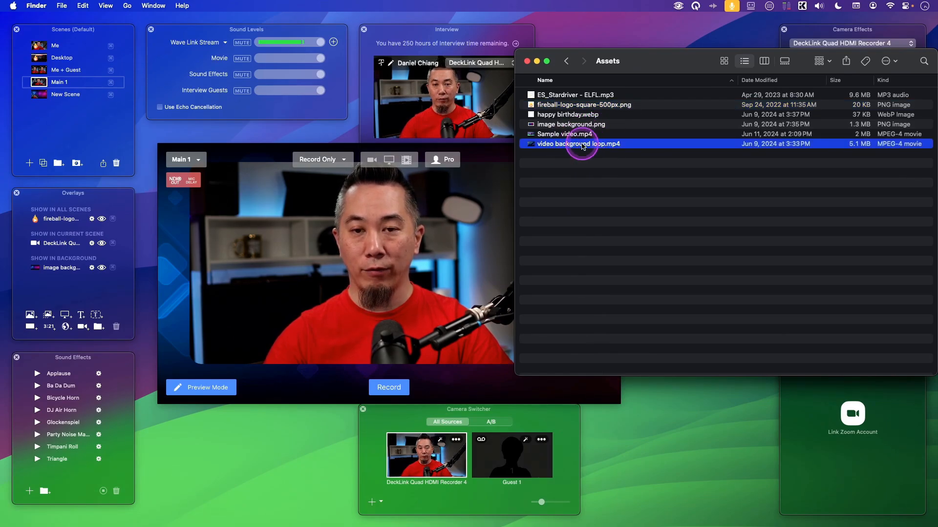
left_click_drag(582, 145, 57, 270)
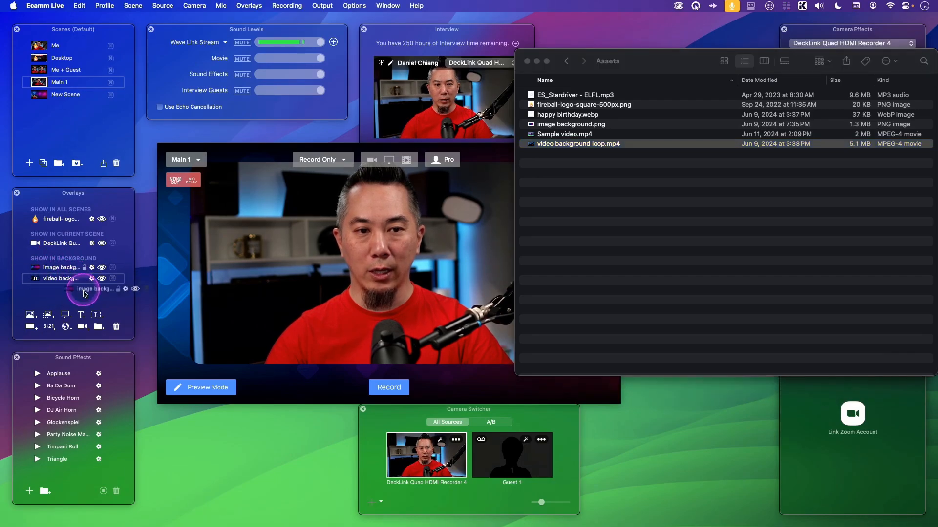